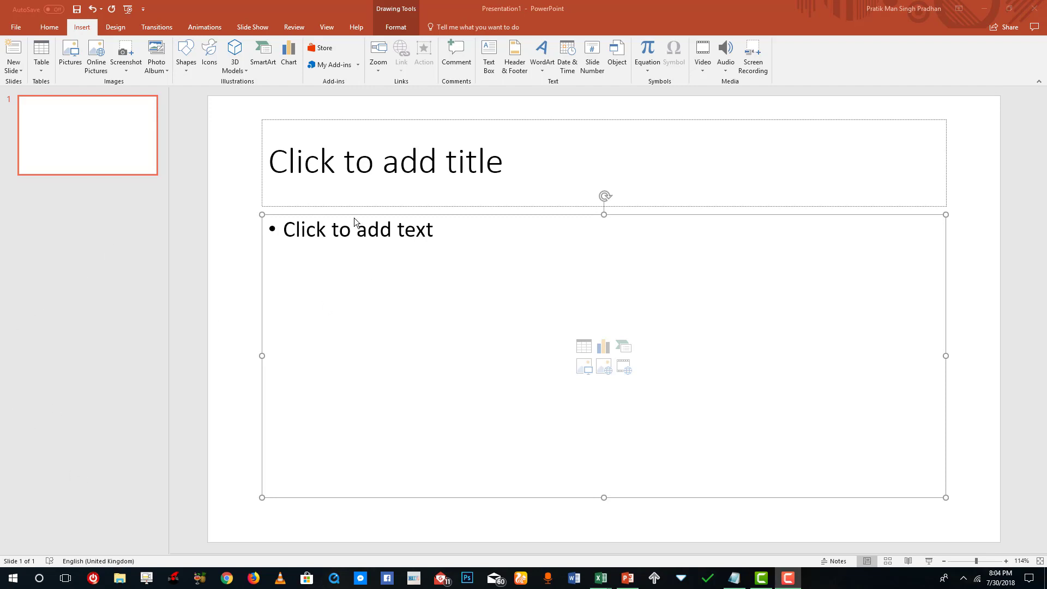
Bring the Test.xlsx workbook forward, move its window down-right, and click the Name and ID headers.
mouse_move(602, 567)
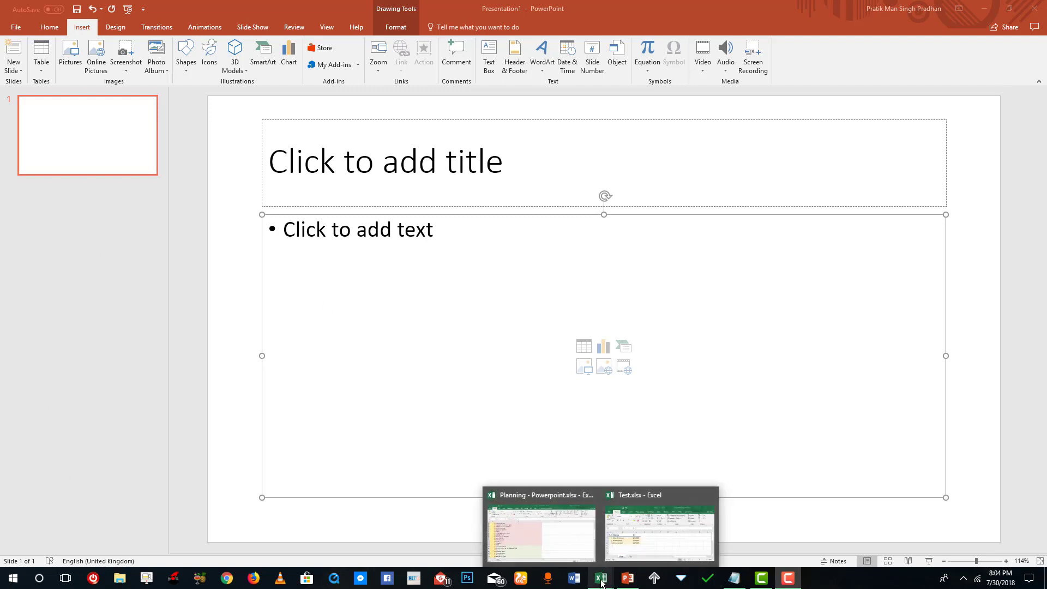
left_click(648, 545)
left_click_drag(708, 254, 761, 291)
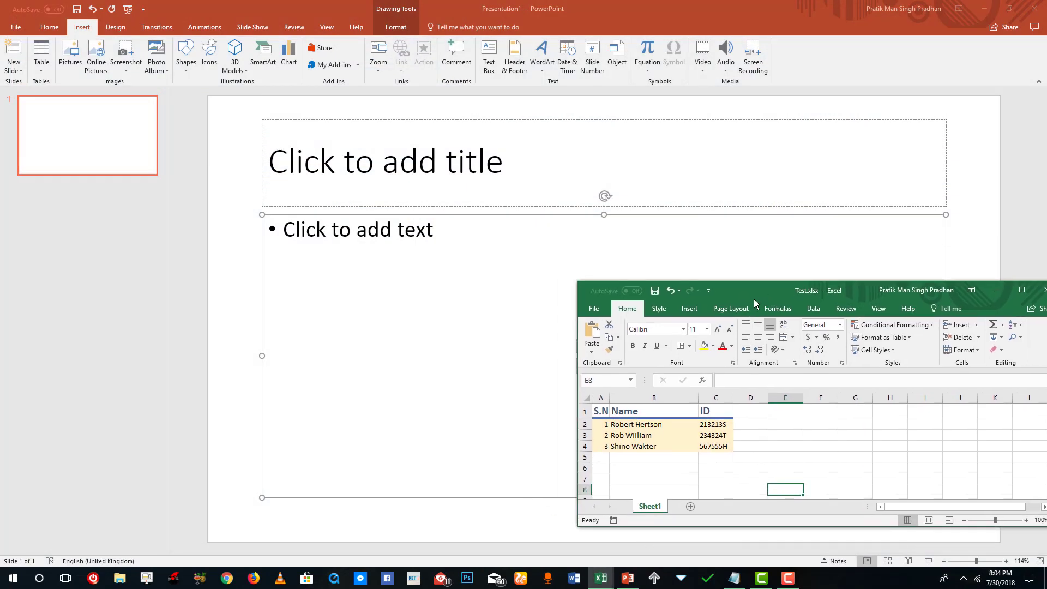
left_click(618, 419)
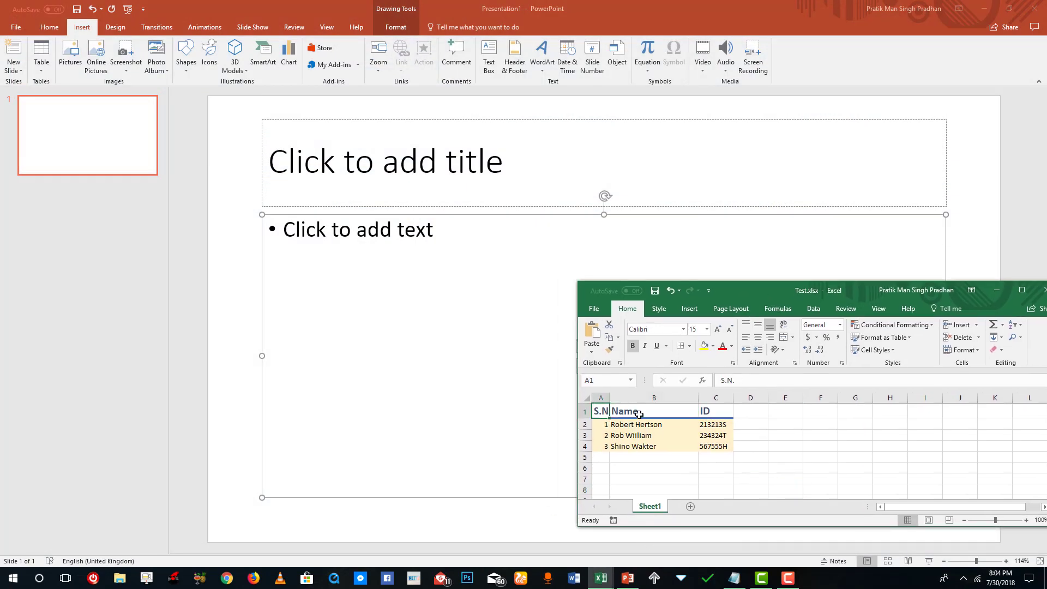
left_click(712, 417)
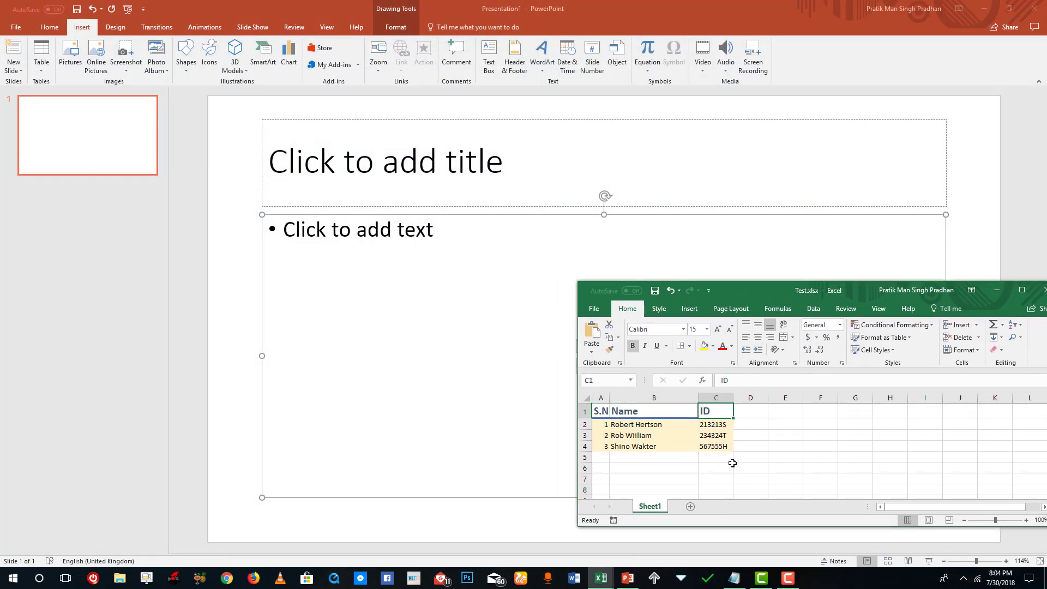
left_click(454, 257)
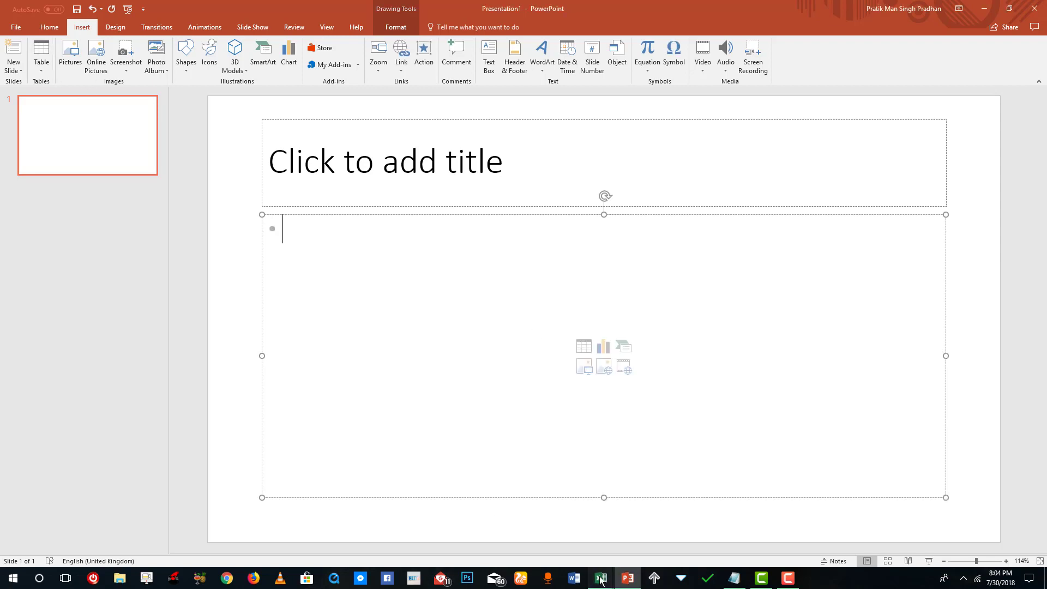
Bring Test.xlsx back to the front and select the S.N, Name and ID table (A1:C4).
mouse_move(601, 578)
left_click(633, 532)
left_click_drag(715, 447, 603, 413)
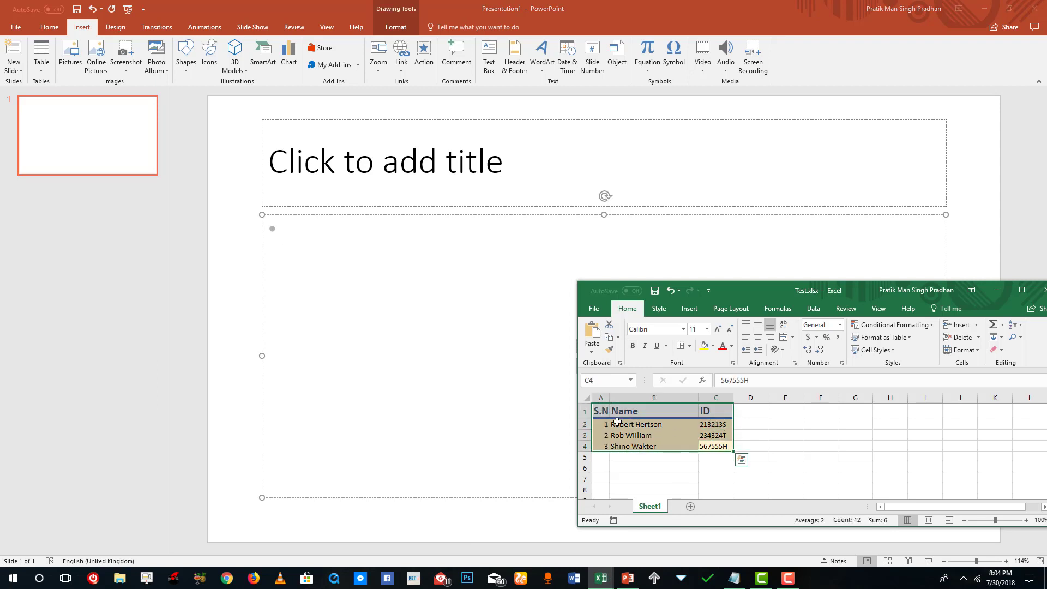
key("ctrl+c")
left_click(435, 236)
key("ctrl+v")
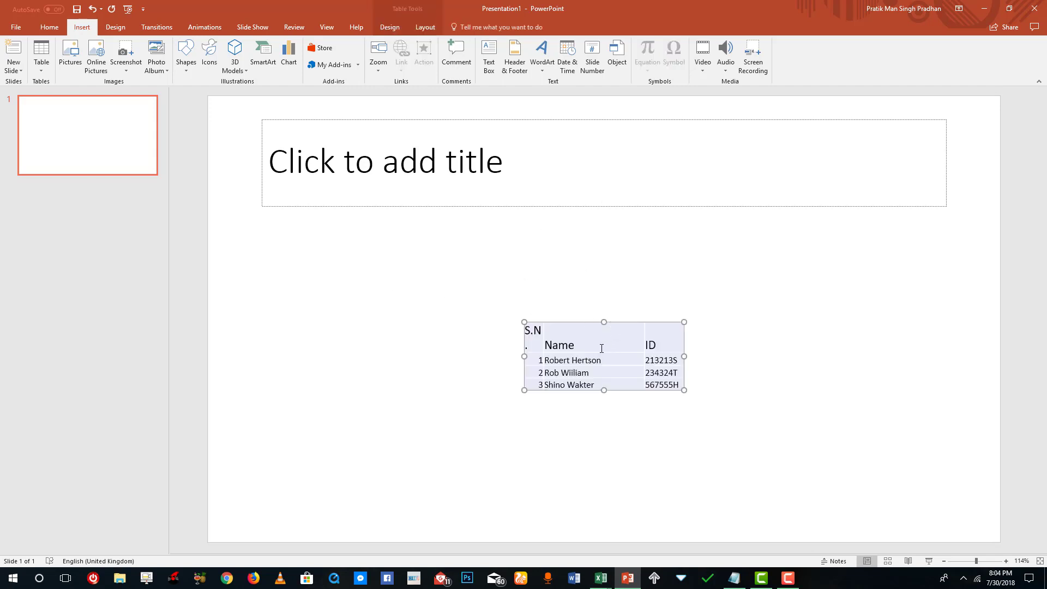
left_click_drag(595, 323, 426, 236)
left_click_drag(543, 315, 675, 398)
left_click(629, 334)
left_click_drag(596, 327, 682, 335)
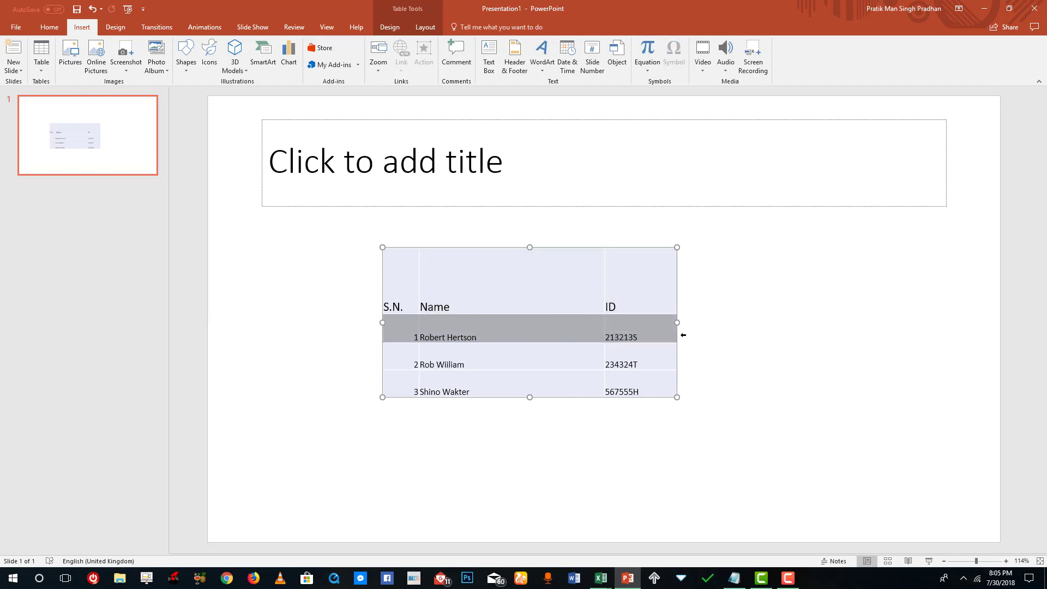
left_click(633, 390)
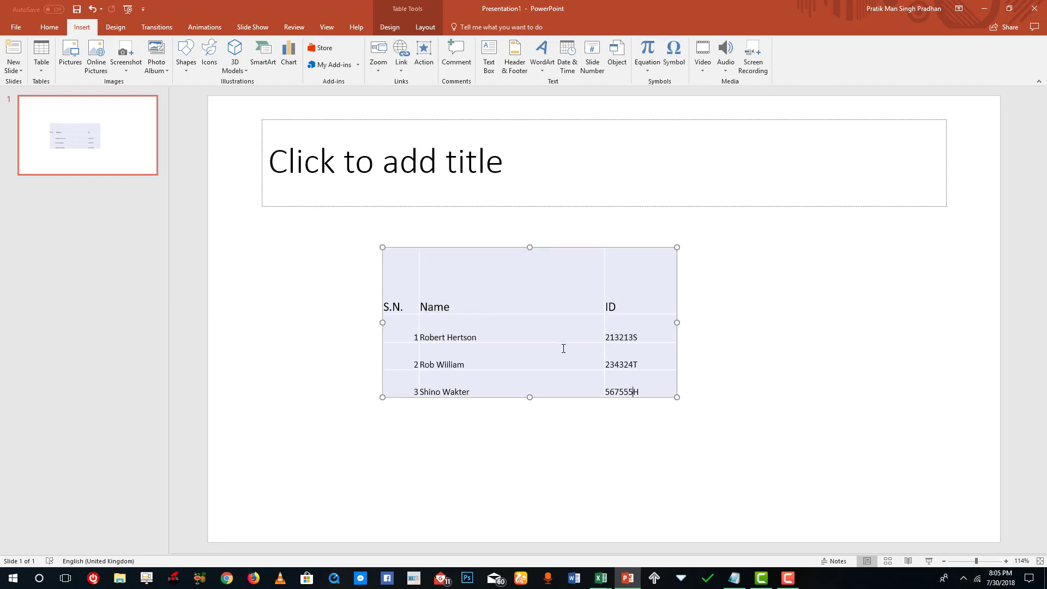
left_click_drag(531, 248, 533, 276)
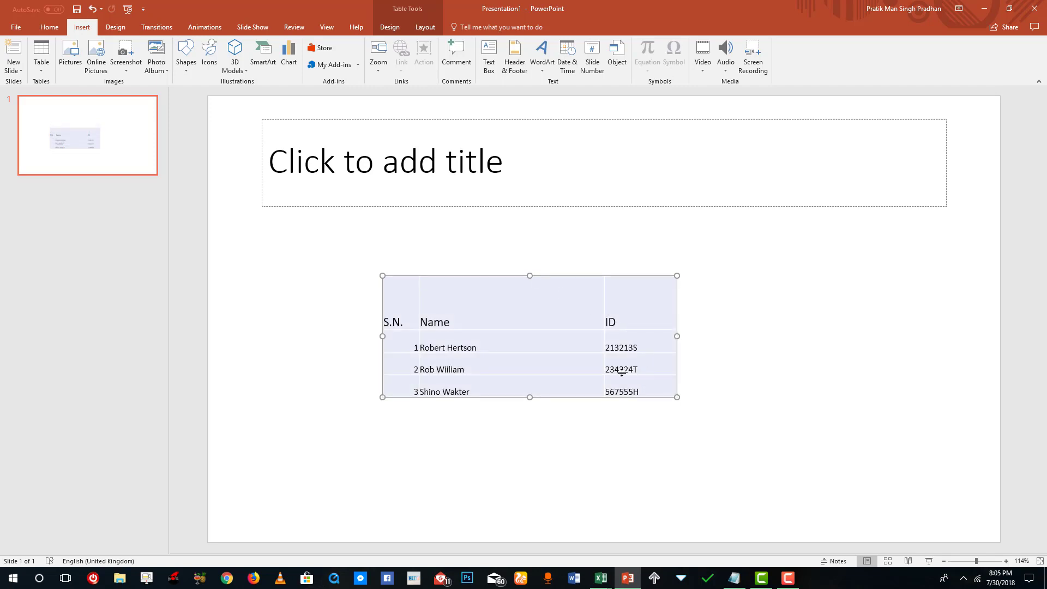
left_click_drag(641, 385, 414, 307)
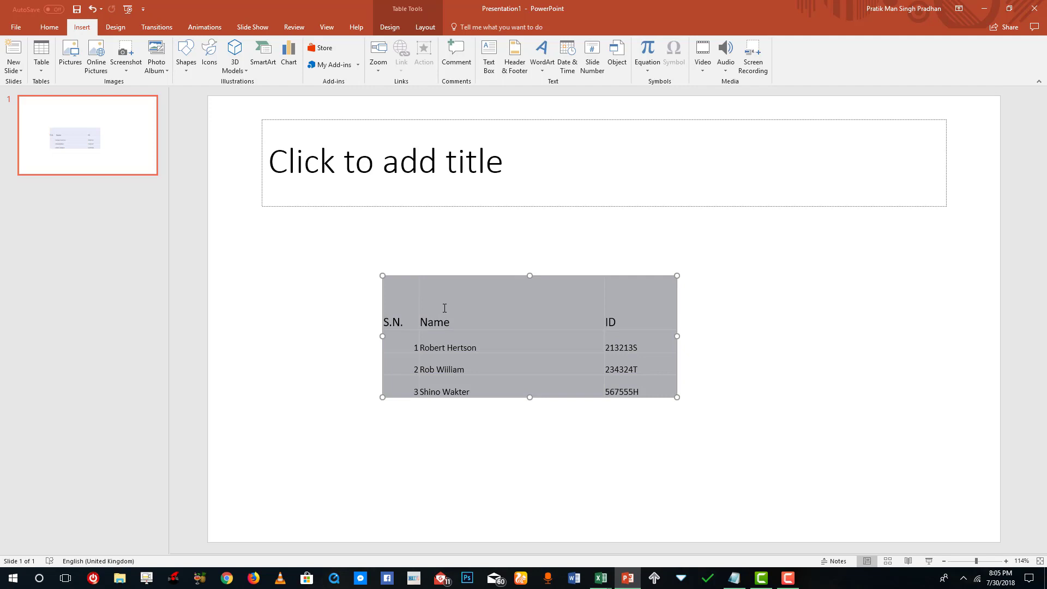
key("ctrl+z")
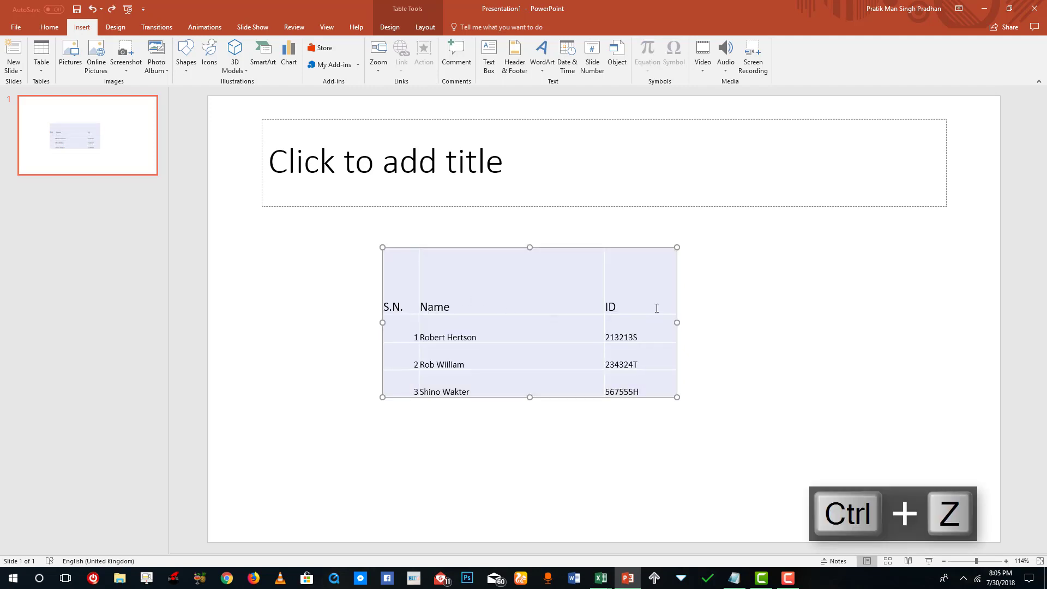
key("ctrl+z")
key("ctrl+z")
key("ctrl+z")
key("ctrl+z")
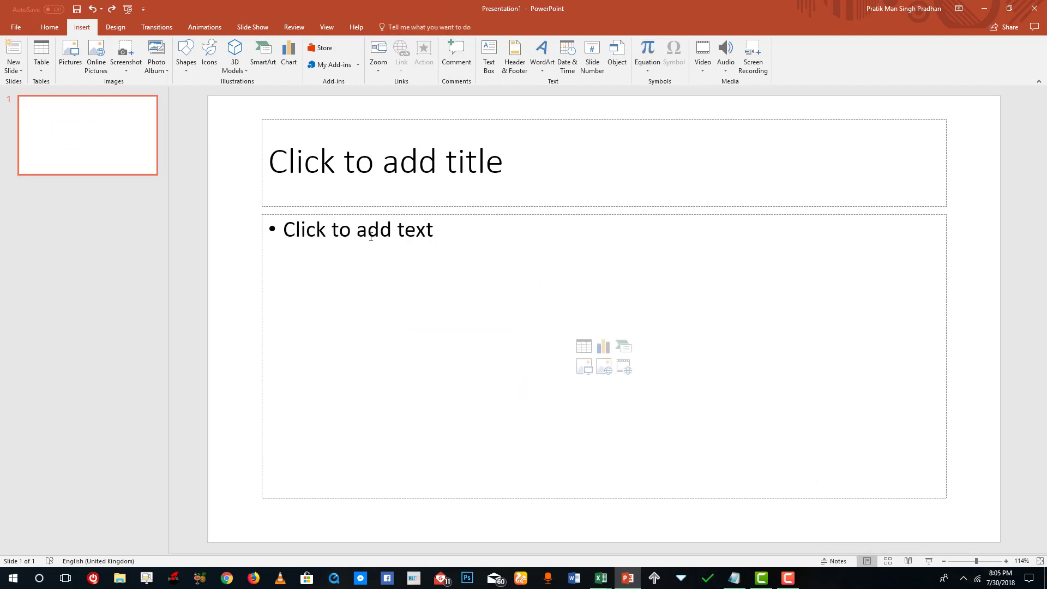
Paste the copied table into the empty content placeholder with Use Destination Styles.
left_click(371, 237)
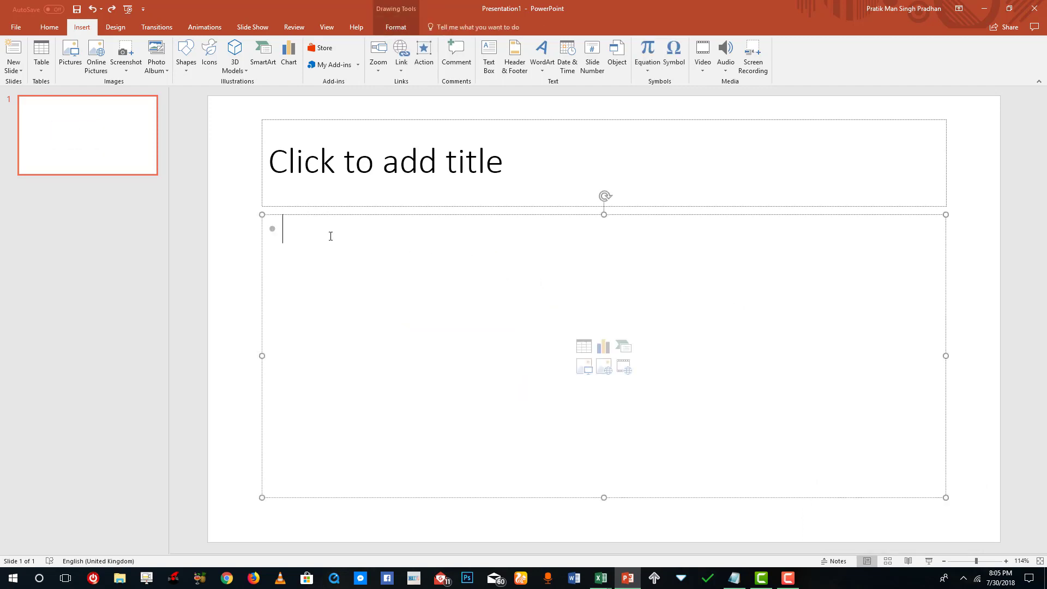
right_click(379, 233)
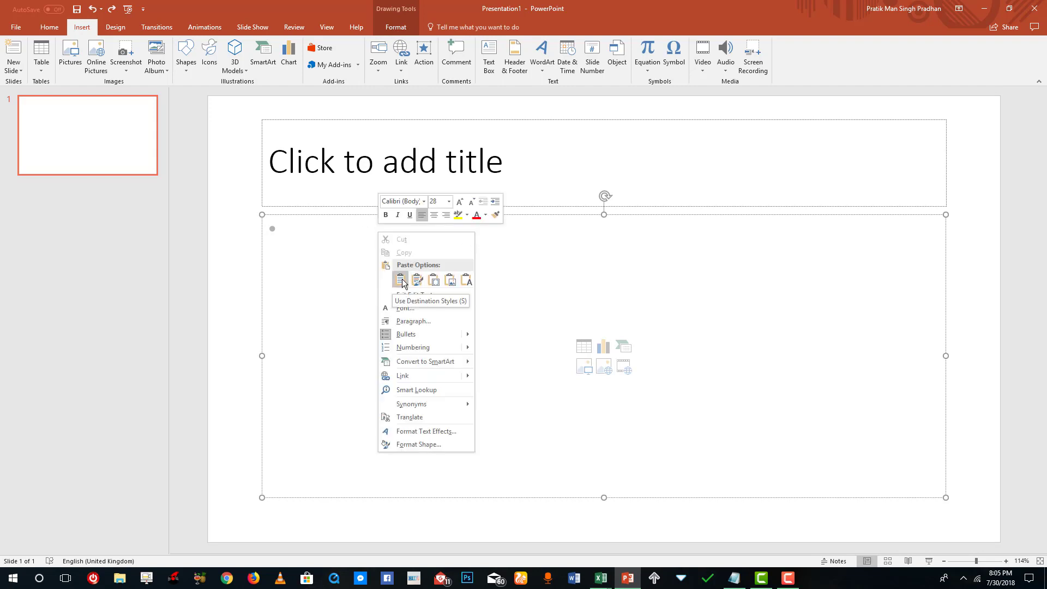
left_click(401, 281)
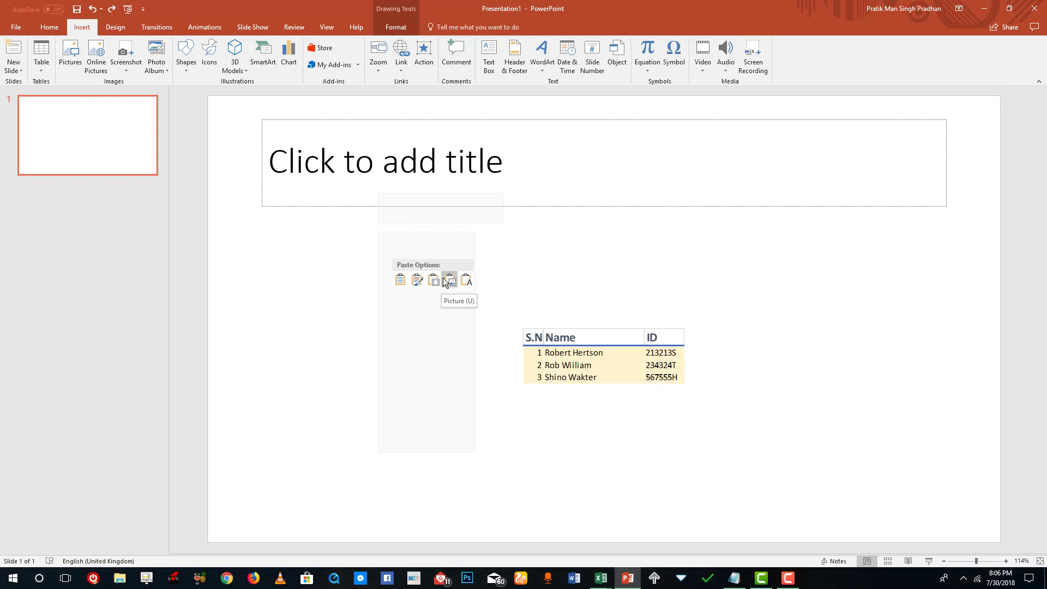
Paste the table as a picture, enlarge and centre it, view Picture Format, then delete it.
left_click(448, 279)
left_click_drag(540, 352, 465, 309)
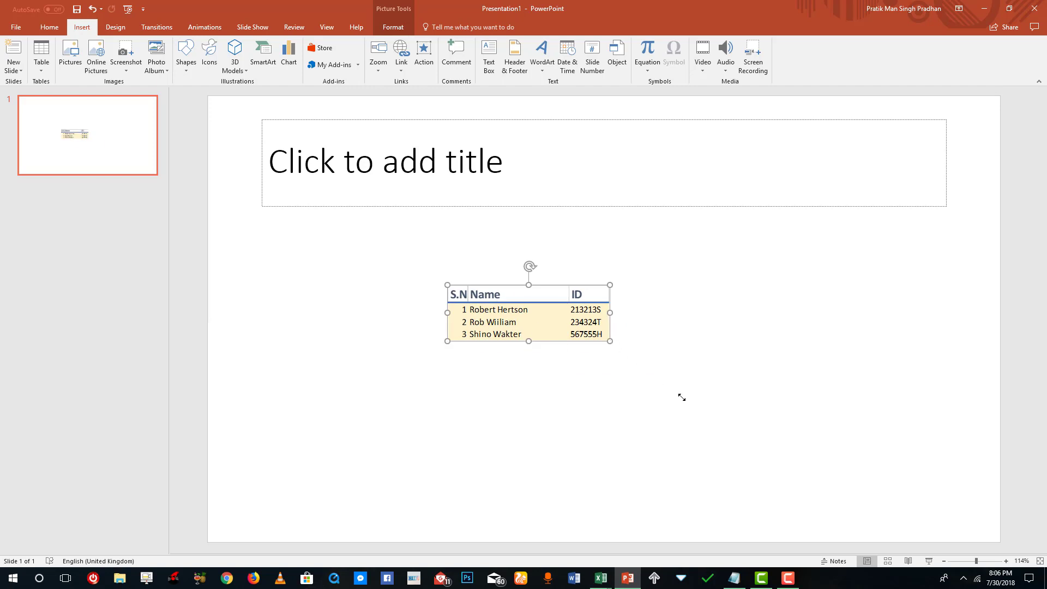
left_click_drag(665, 386, 676, 398)
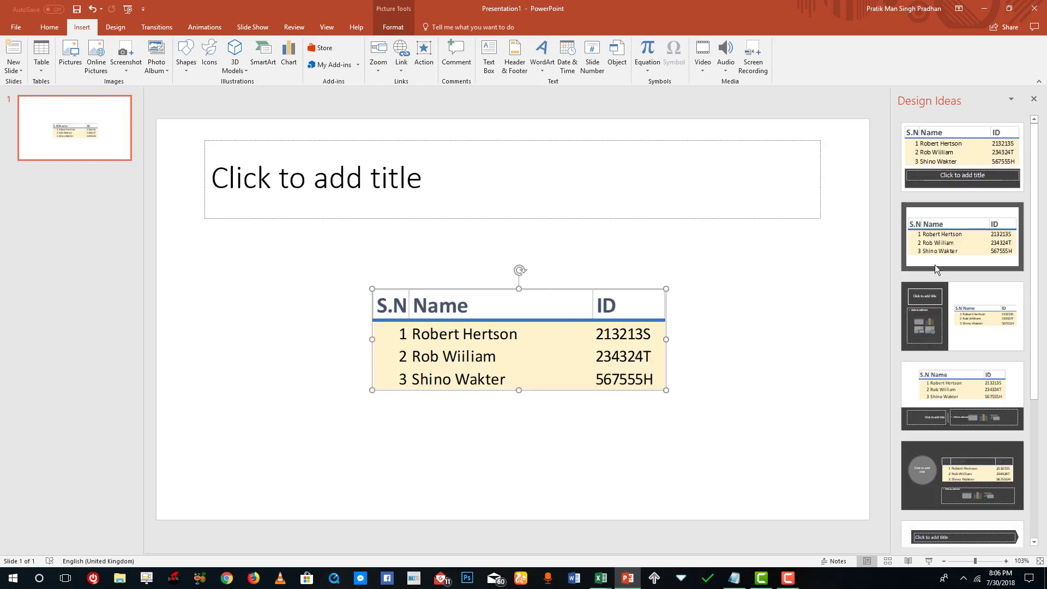
left_click_drag(538, 344, 520, 323)
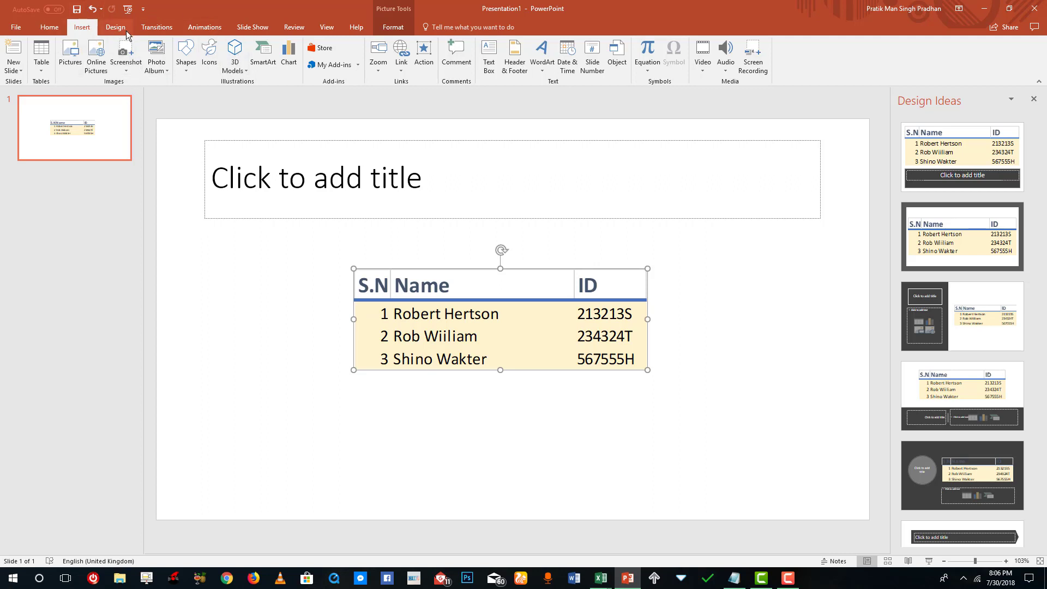
left_click(400, 28)
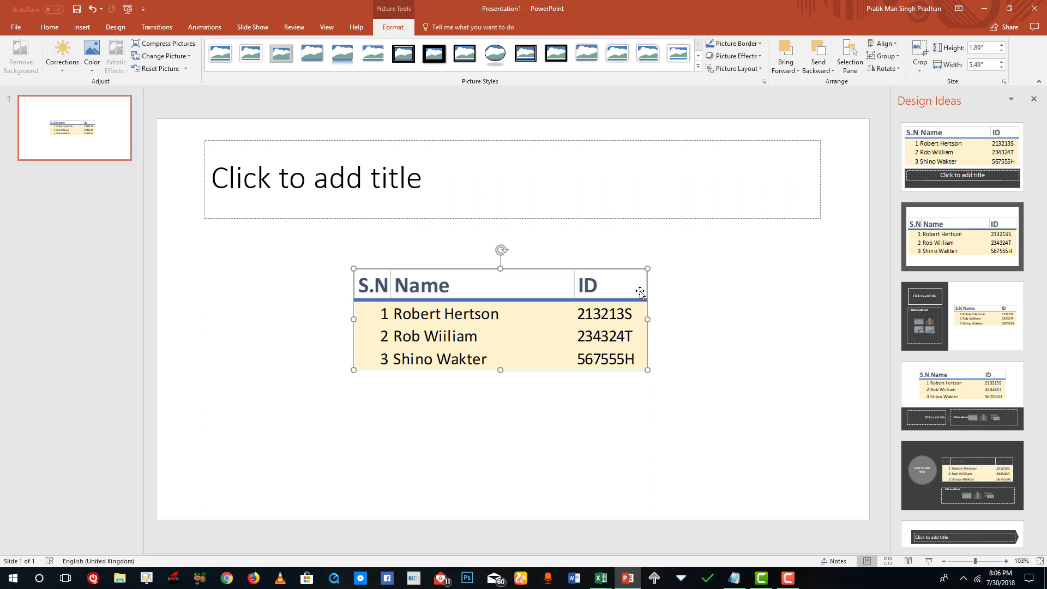
key("Delete")
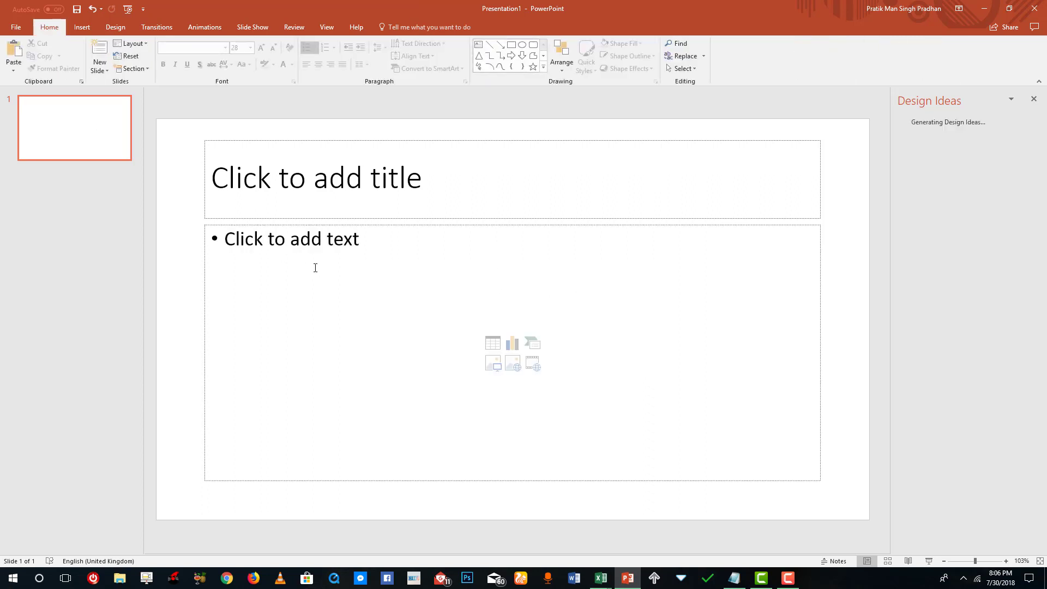
Paste the table into the content placeholder with another paste format and move it up-left.
left_click(284, 247)
right_click(287, 244)
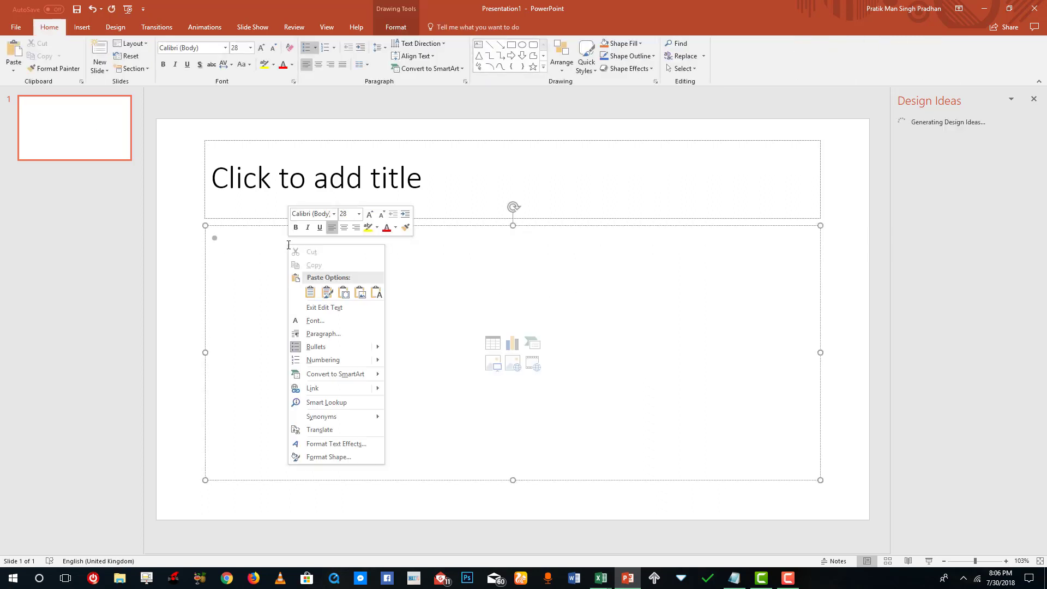
left_click(344, 293)
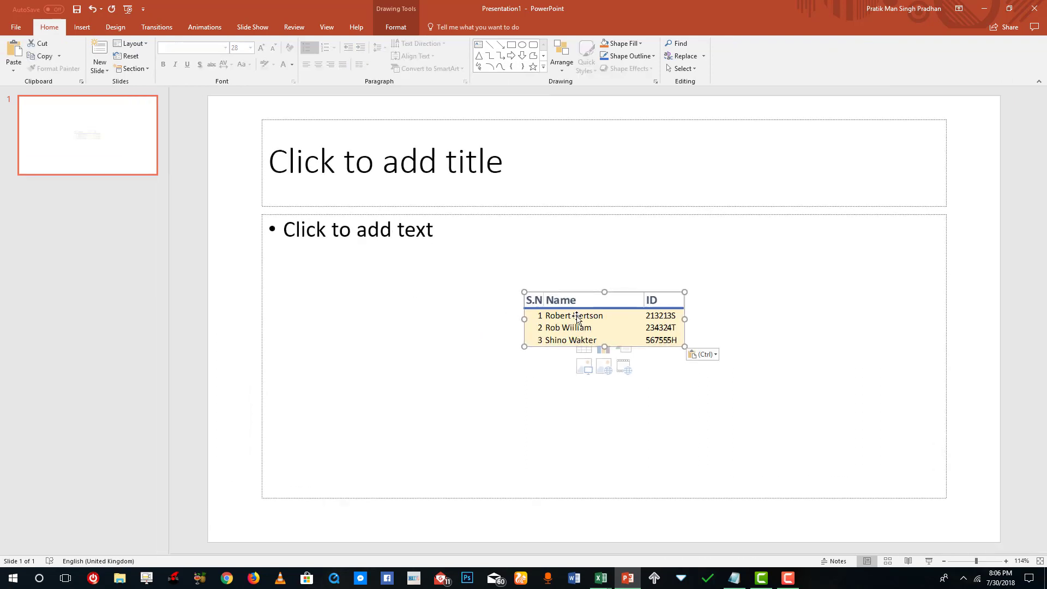
left_click_drag(571, 320, 412, 280)
Delete the empty text placeholder, then nudge the table up-left and enlarge it.
left_click(578, 213)
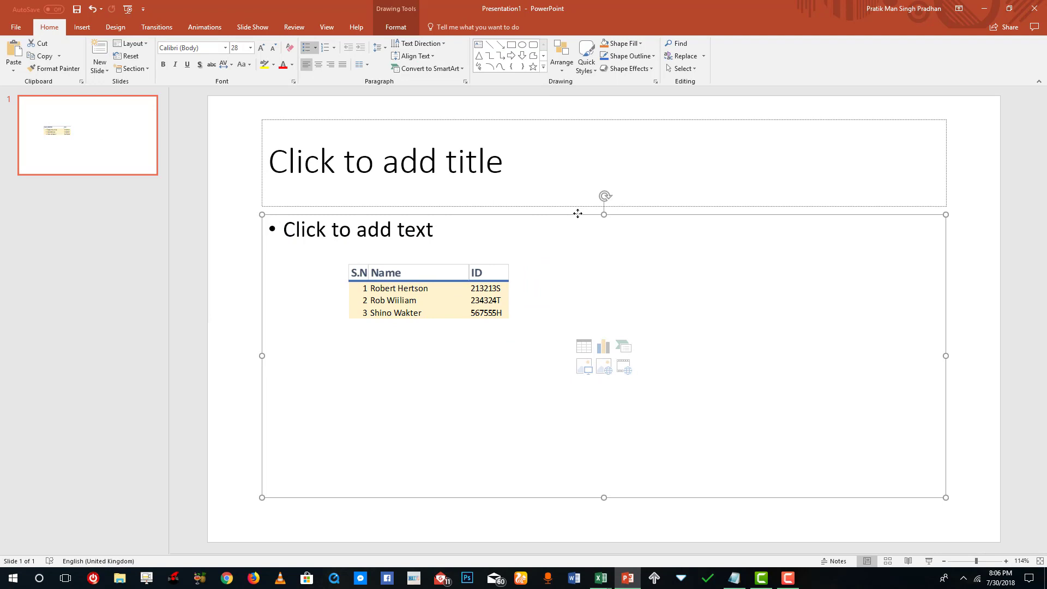
key("Delete")
left_click_drag(491, 288, 484, 281)
left_click_drag(502, 315, 573, 369)
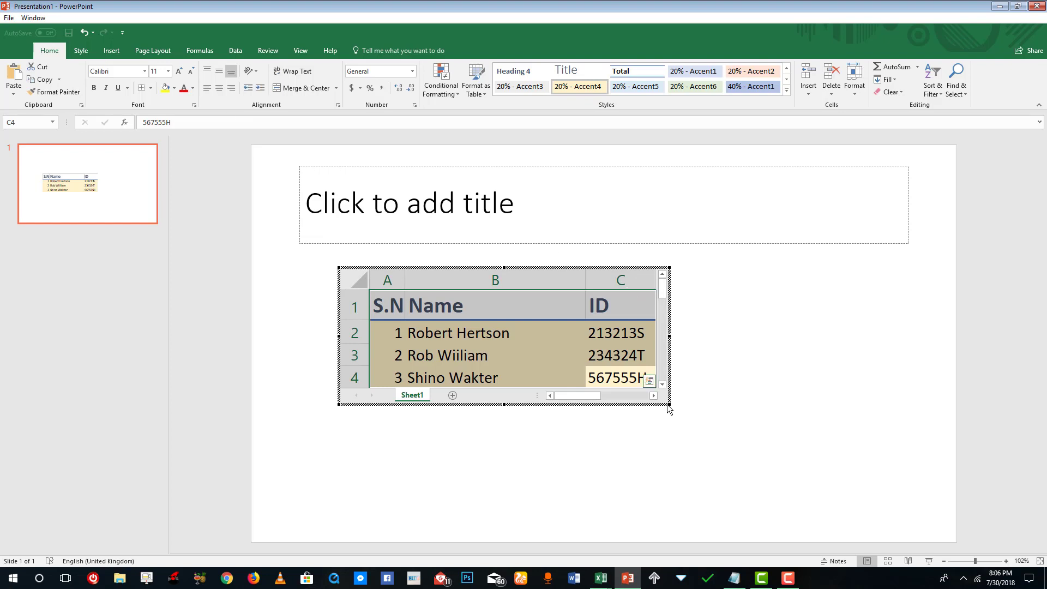
Enlarge the embedded sheet in place, select cells B2, C2, B3:C4 and A2, then exit editing.
left_click_drag(670, 404, 813, 494)
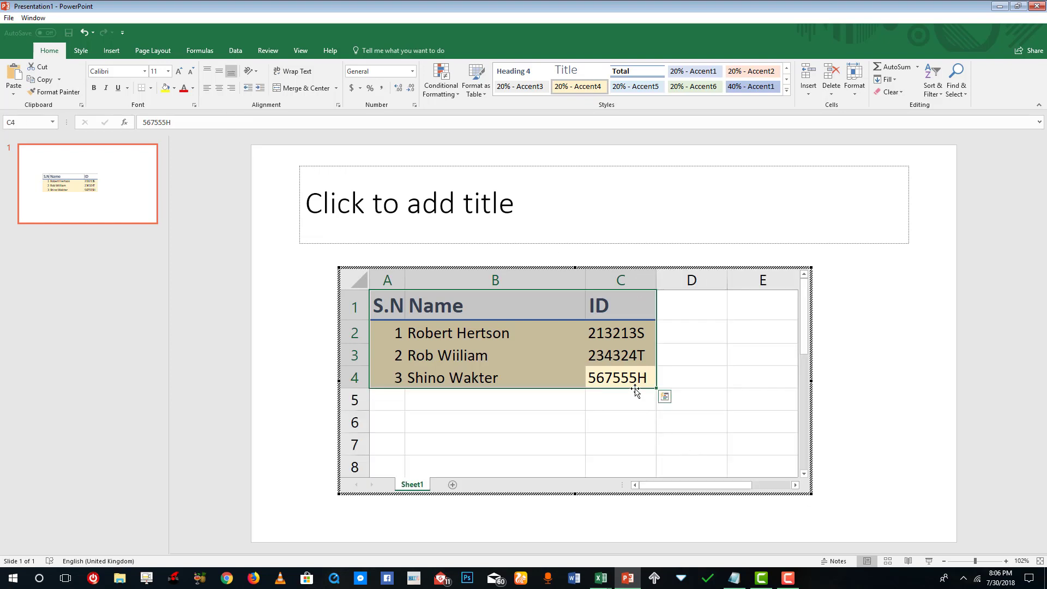
left_click(602, 401)
left_click(493, 334)
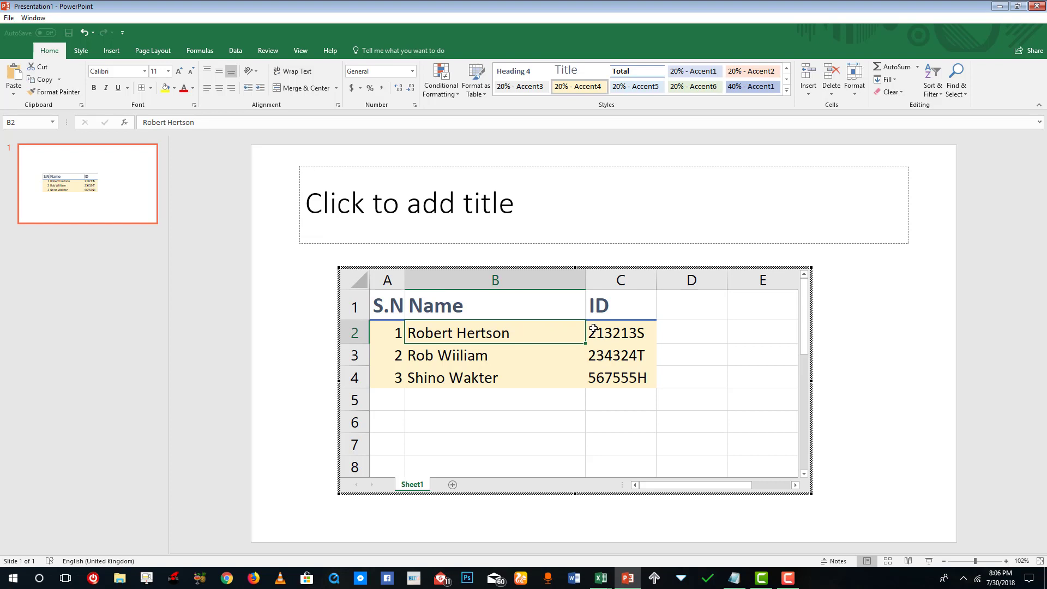
left_click(618, 335)
left_click_drag(618, 377, 409, 355)
left_click(397, 333)
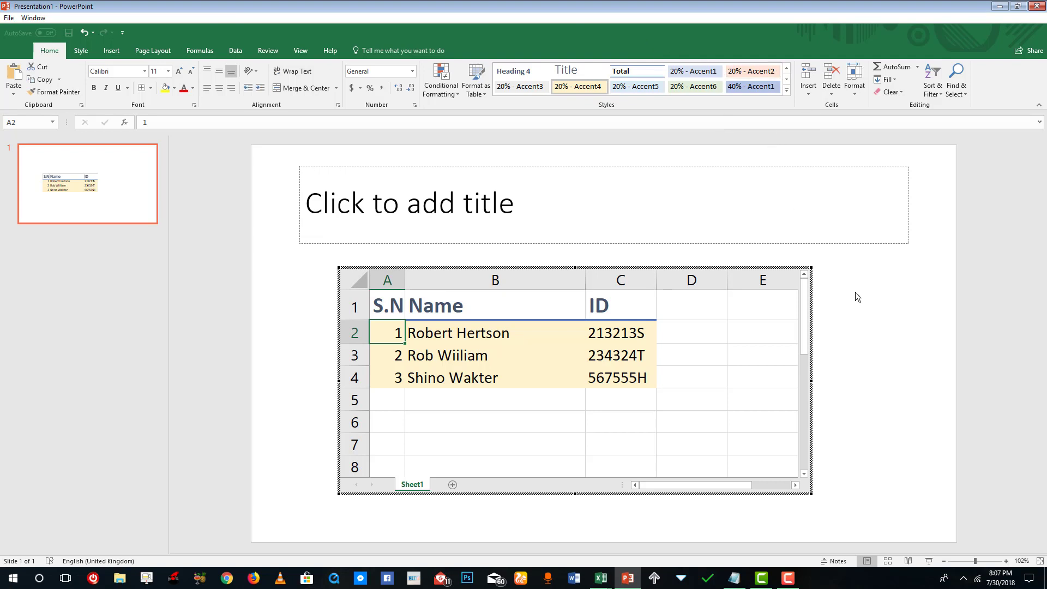
left_click(886, 304)
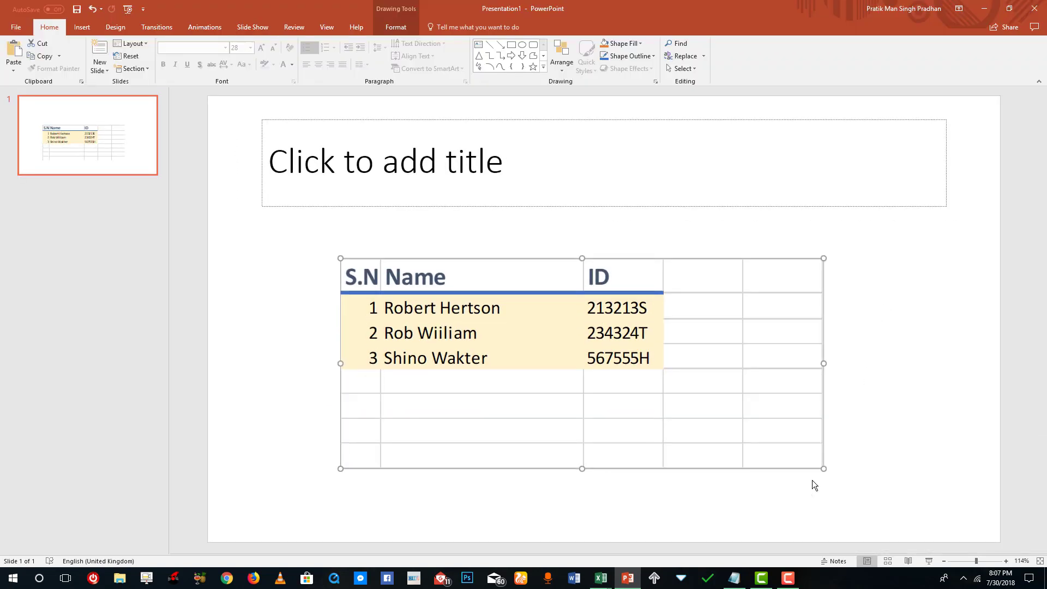
Shrink the table object and crop the embedded sheet frame to its data through column D and row 4.
left_click_drag(823, 469, 682, 407)
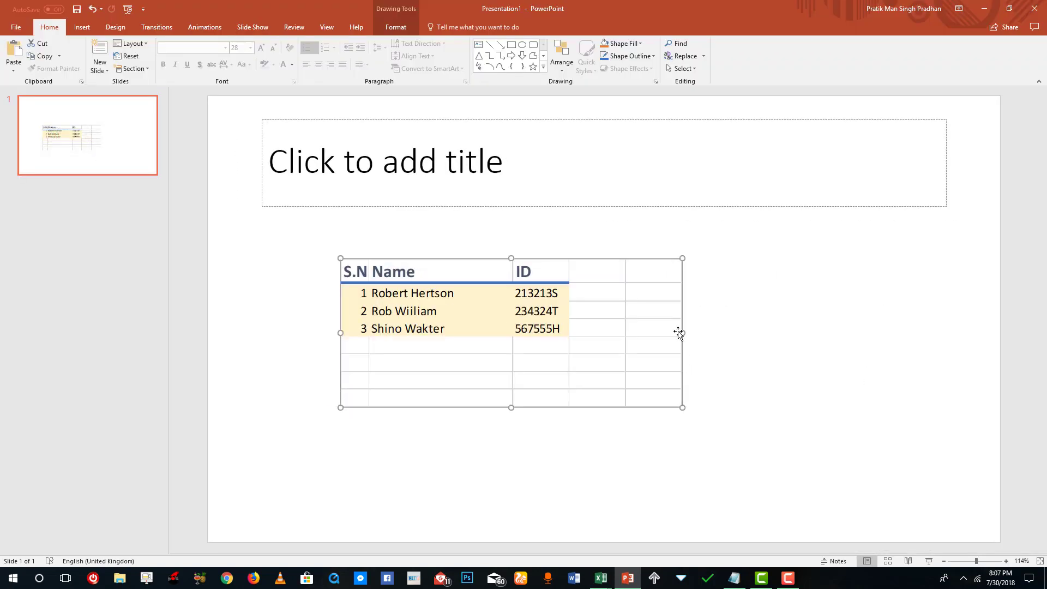
double_click(557, 313)
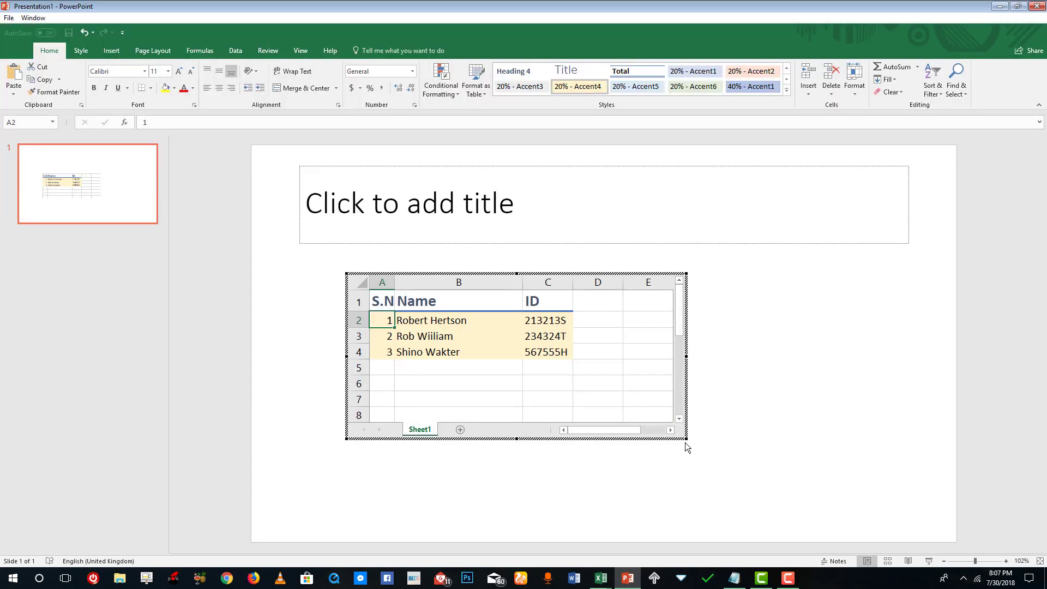
left_click_drag(686, 439, 562, 363)
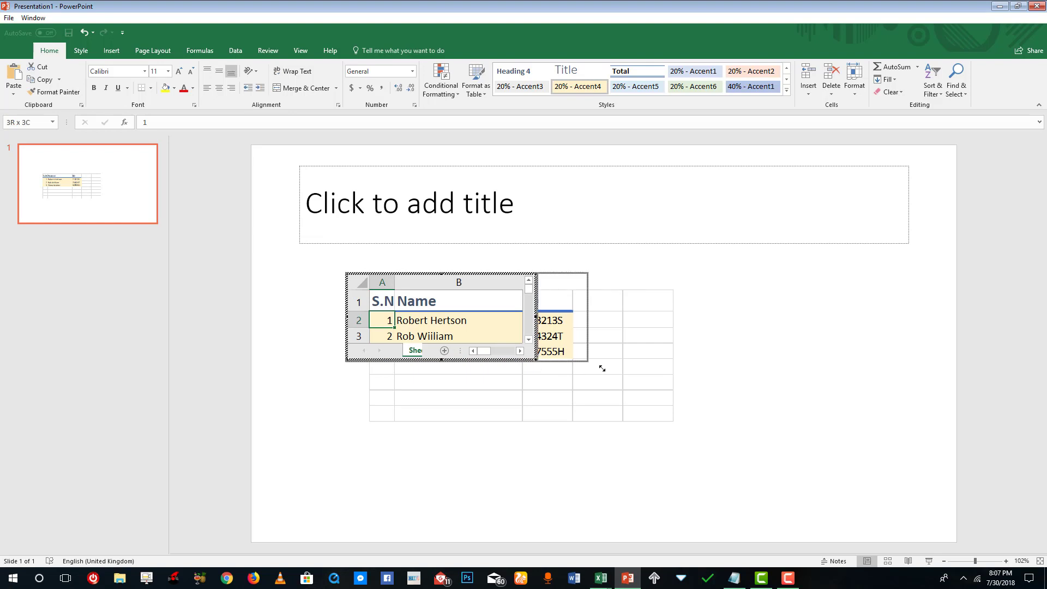
left_click_drag(587, 360, 637, 376)
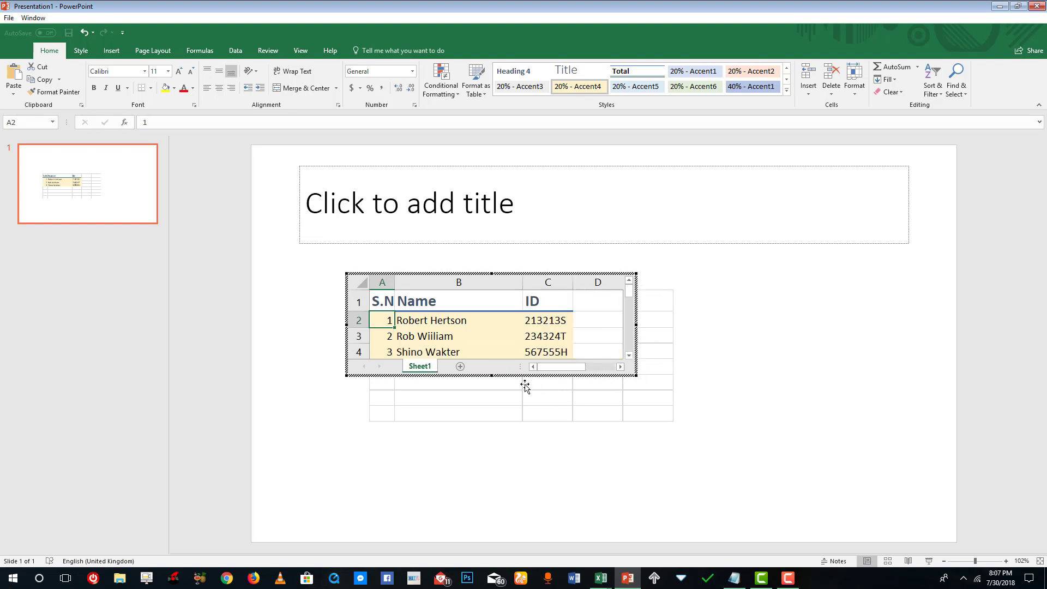
left_click(689, 336)
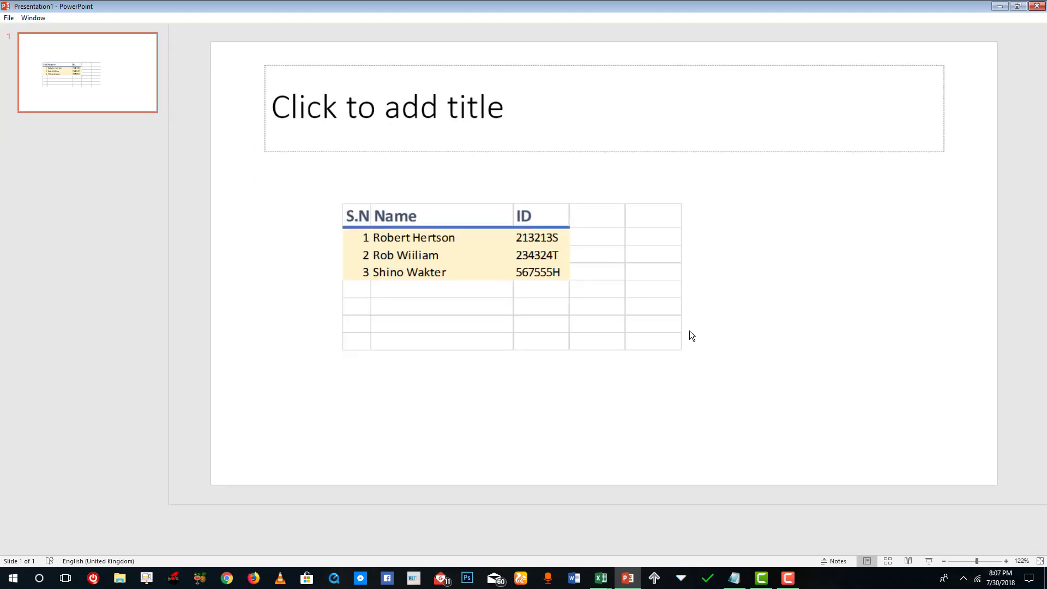
Move the embedded table right and down, then select it and delete it from the slide.
left_click_drag(545, 281, 614, 300)
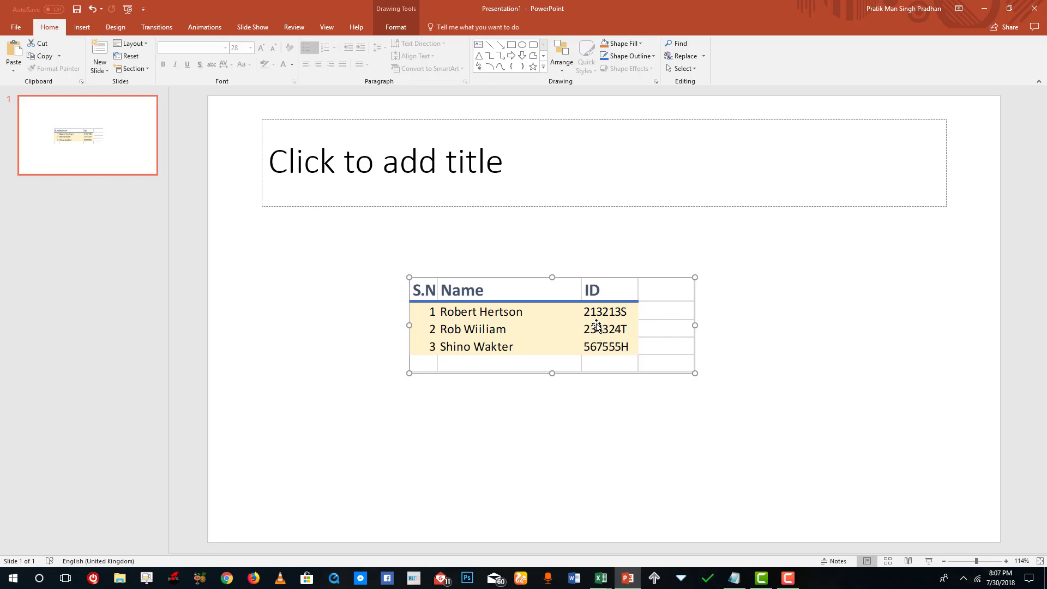
mouse_move(598, 326)
left_mouse_down()
mouse_move(562, 333)
mouse_move(599, 333)
left_mouse_up()
left_click(732, 332)
left_click(620, 325)
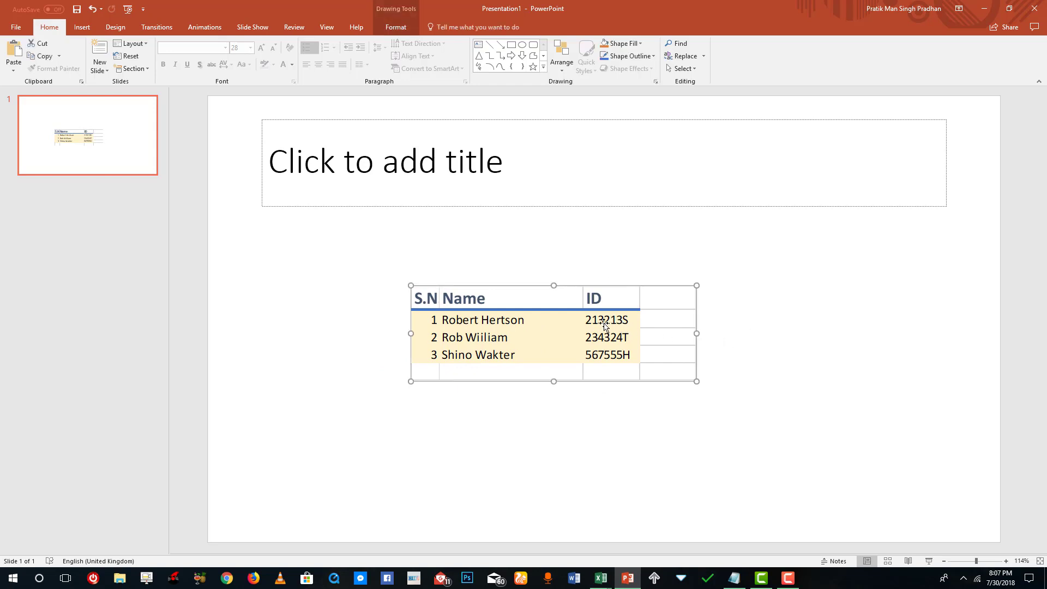
key("Delete")
Insert an Excel Spreadsheet from Insert > Table and enlarge it to show columns A–G.
left_click(83, 27)
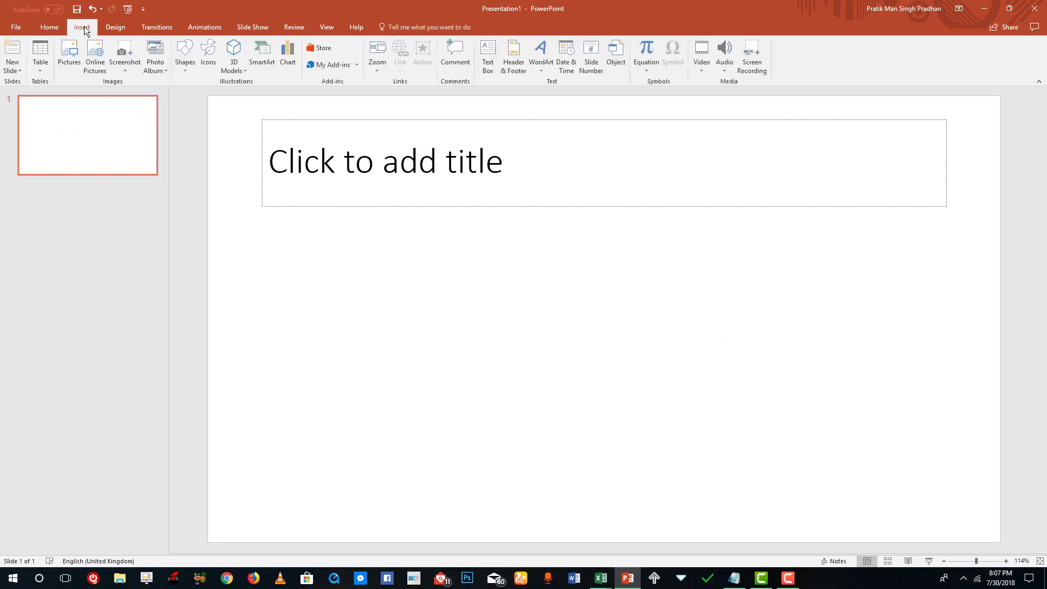
left_click(48, 68)
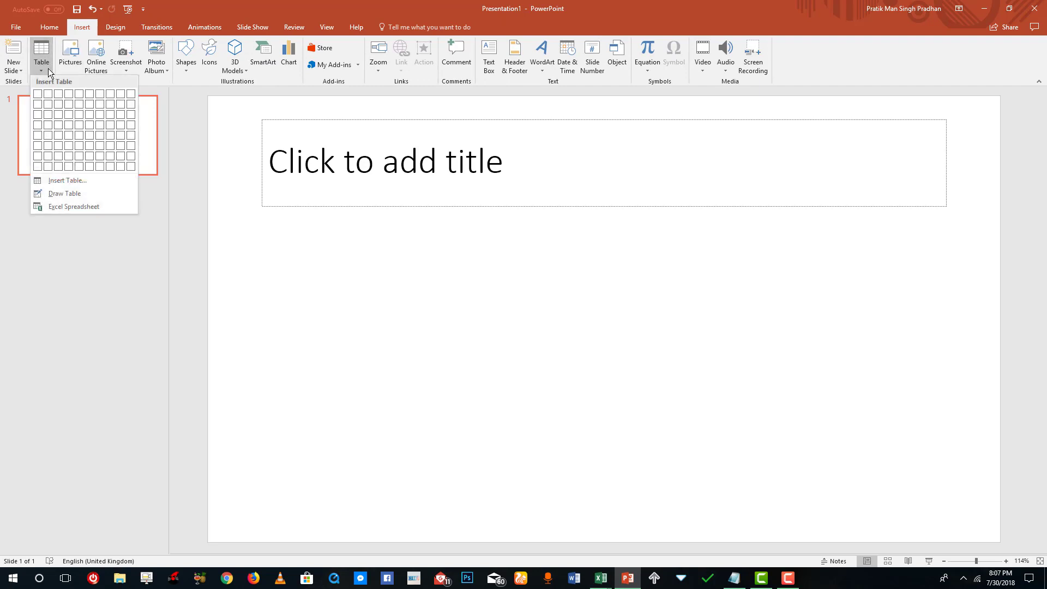
left_click(73, 207)
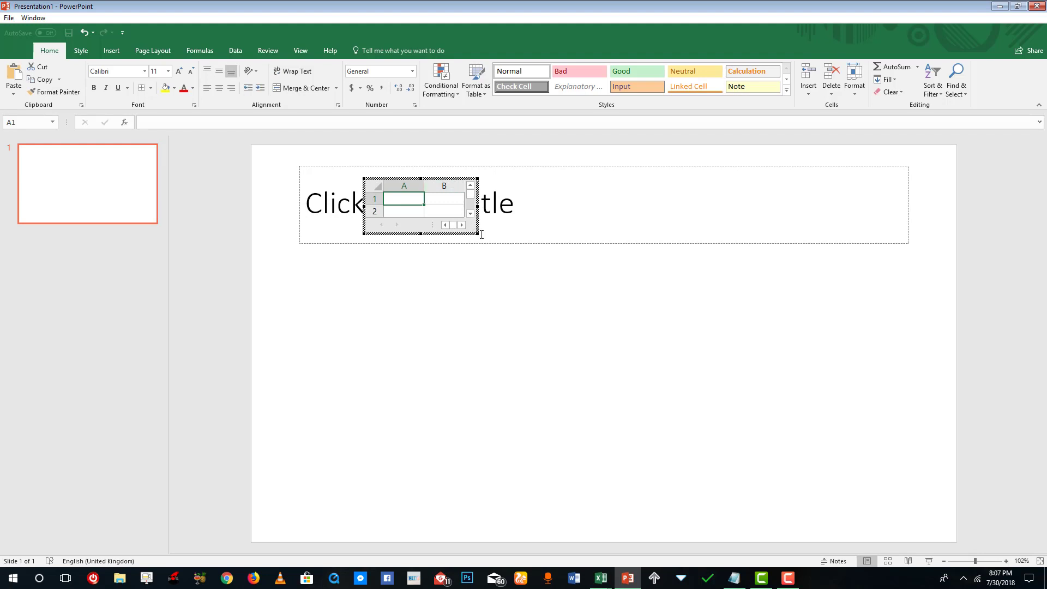
left_click_drag(481, 235, 679, 360)
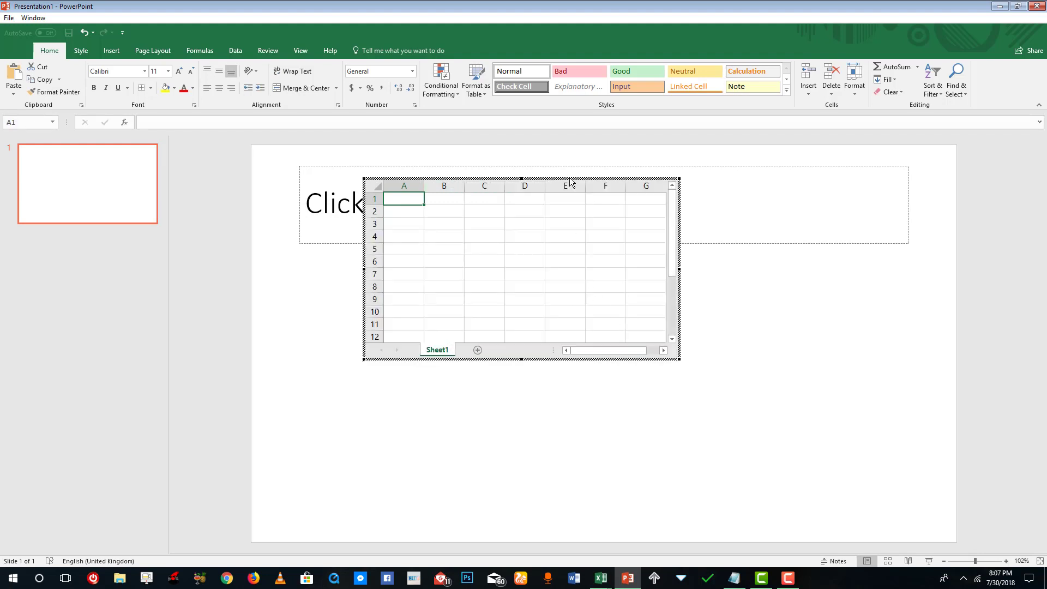
Enter ghfghfg in A1, fggf in B2, fg in A5 and C6, and fgh in D4.
left_click(568, 185)
left_click(412, 198)
type("ghfghfg")
left_click(435, 210)
type("fggf")
left_click(403, 246)
type("fg")
left_click(473, 261)
type("fg")
left_click(524, 236)
type("fgh")
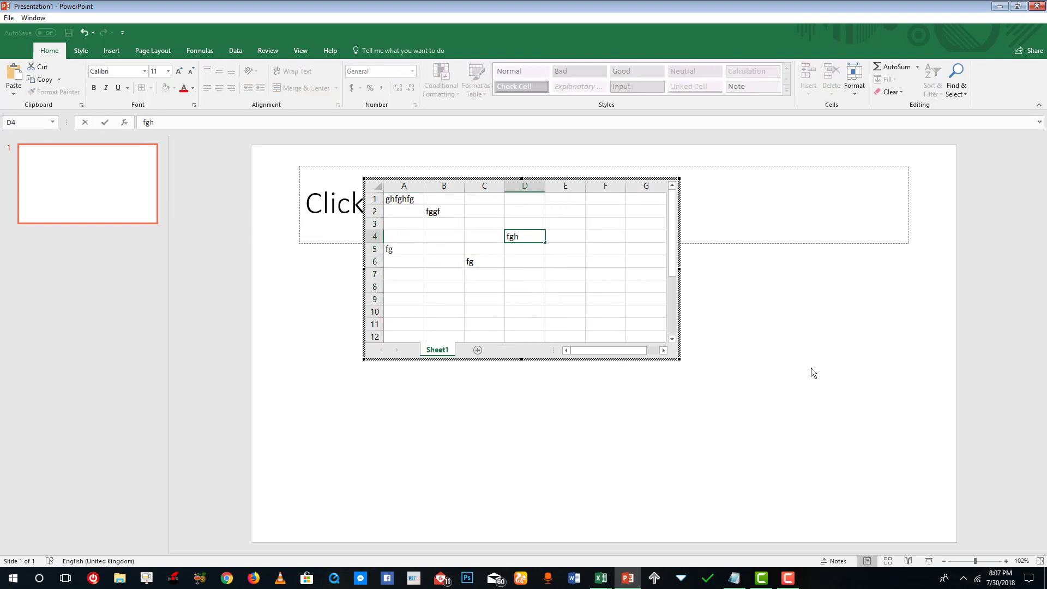
left_click(808, 365)
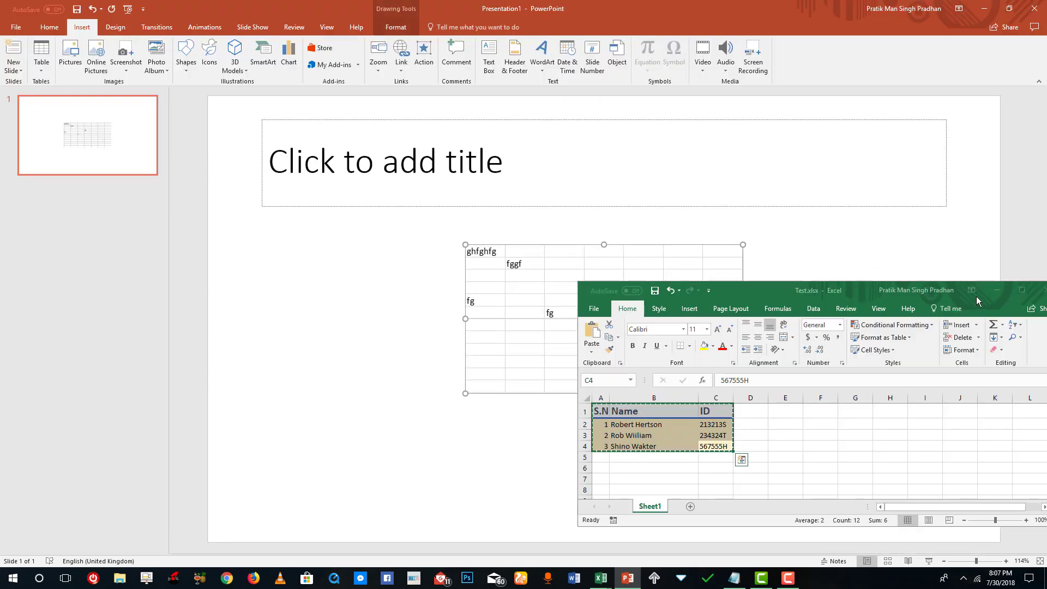
Move aside and minimize the Excel window, then drag the embedded spreadsheet up-left toward the title.
left_click_drag(997, 290, 684, 391)
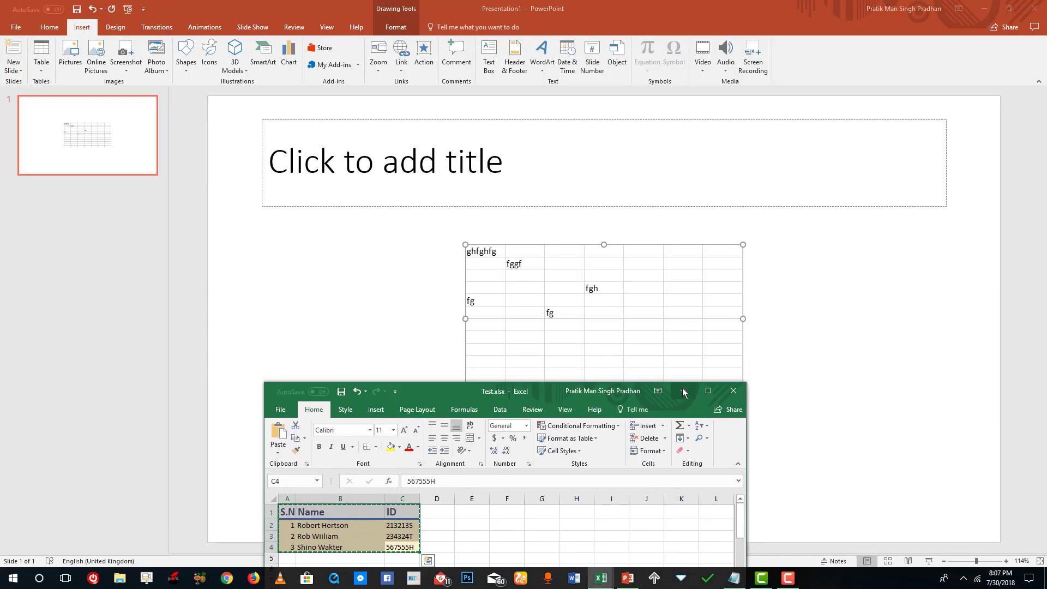
left_click(683, 392)
left_click_drag(591, 281, 501, 248)
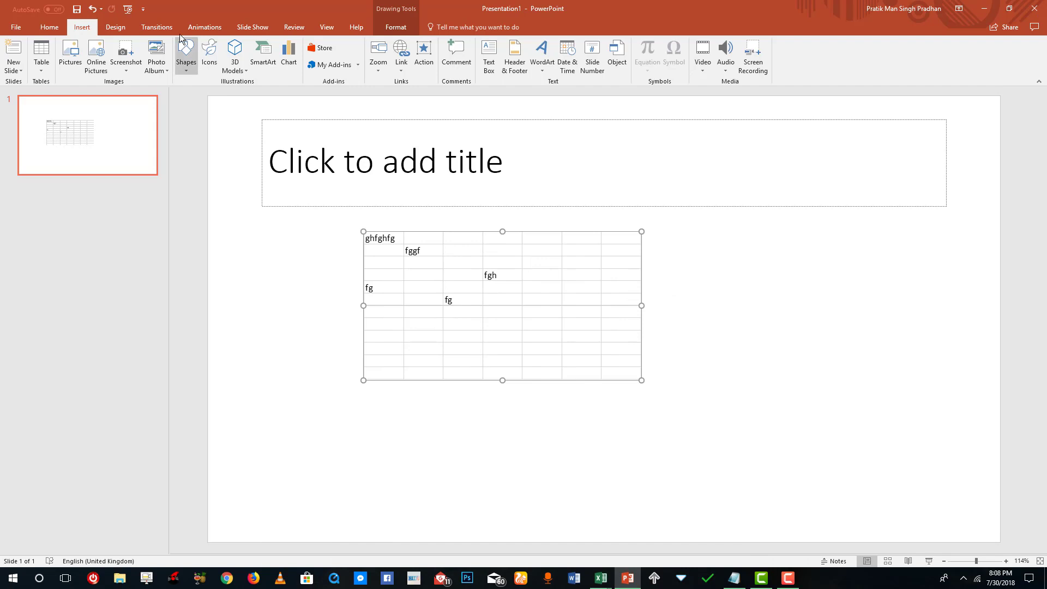